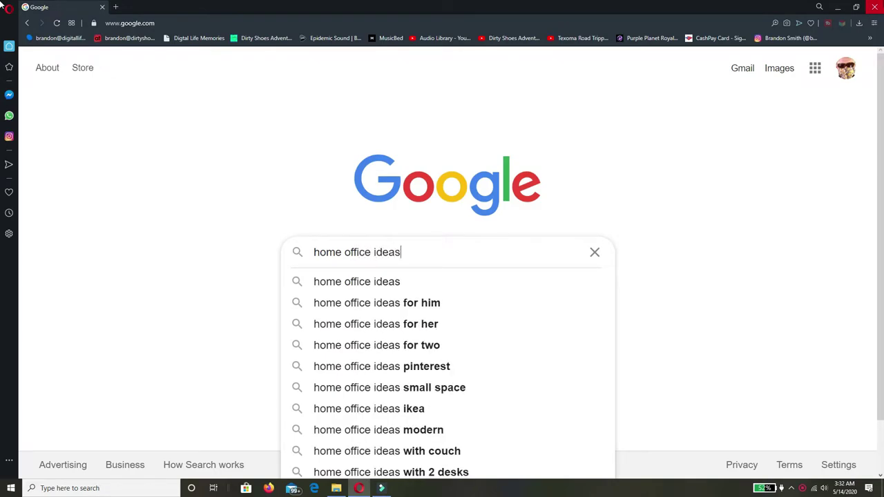
Search 'home office ideas' and narrow the image results with the 'small' chip
key("Return")
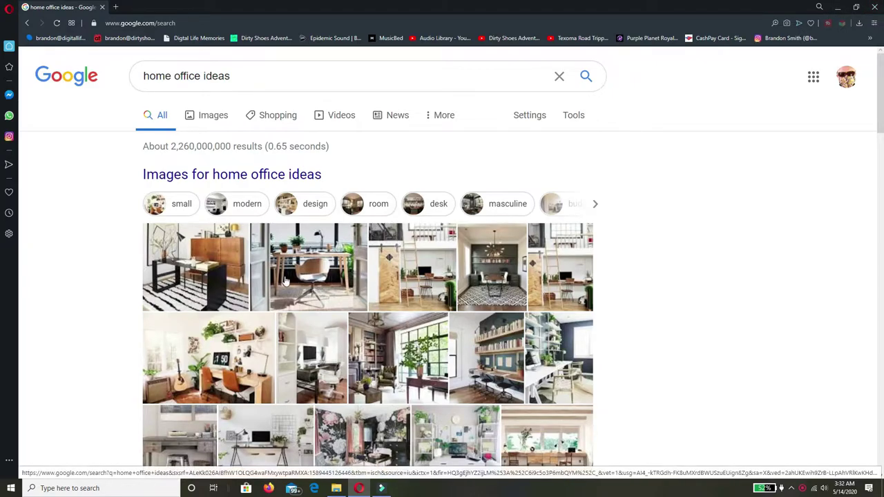
left_click(172, 205)
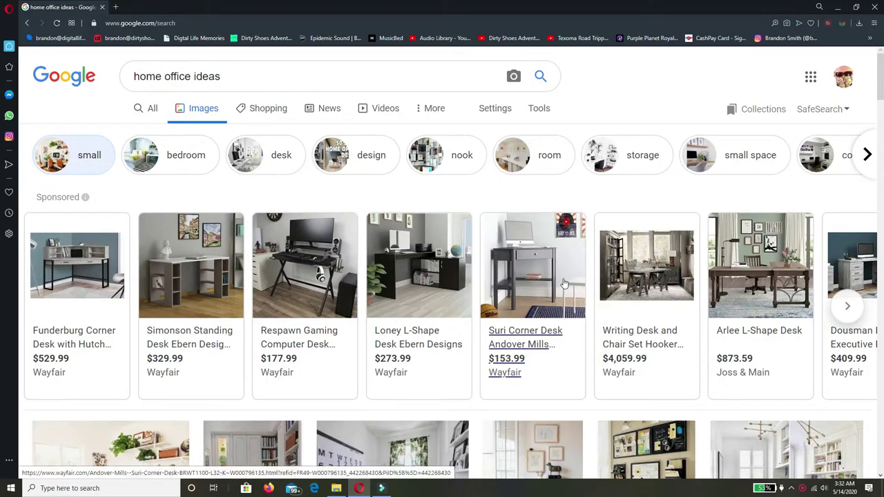
mouse_move(760, 277)
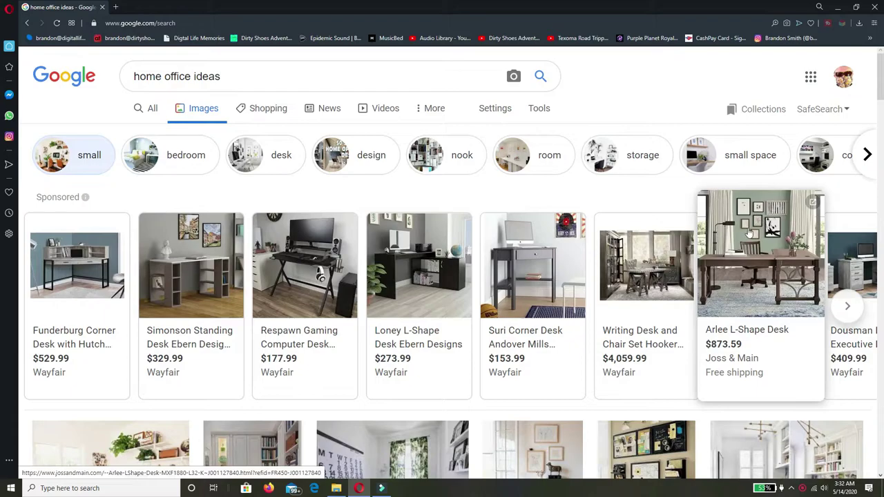
scroll(749, 233, "down", 2)
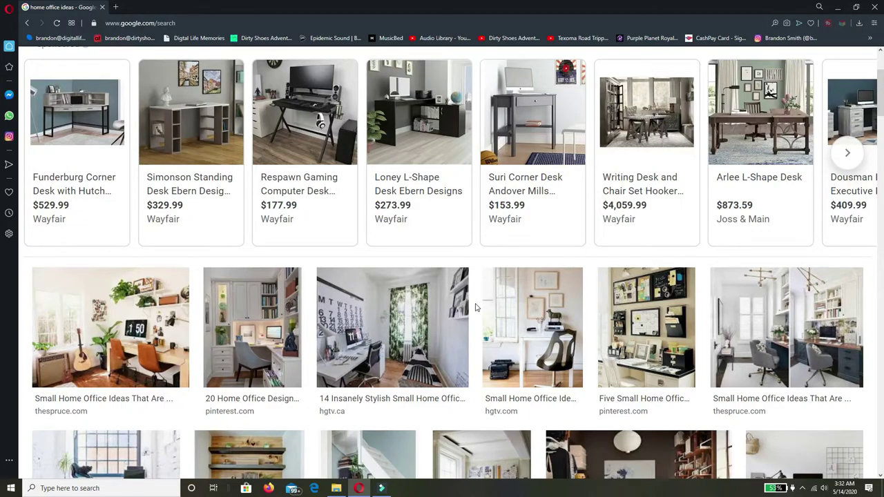
scroll(476, 307, "down", 2)
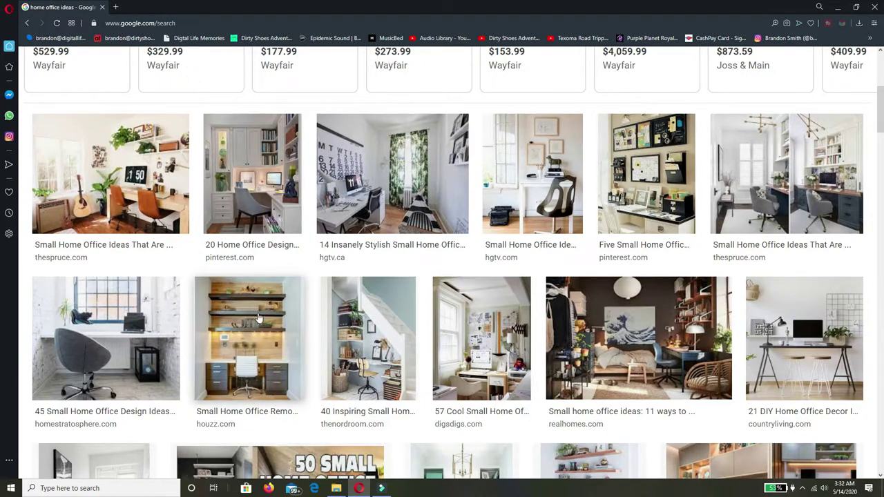
scroll(263, 321, "down", 2)
scroll(263, 321, "down", 1)
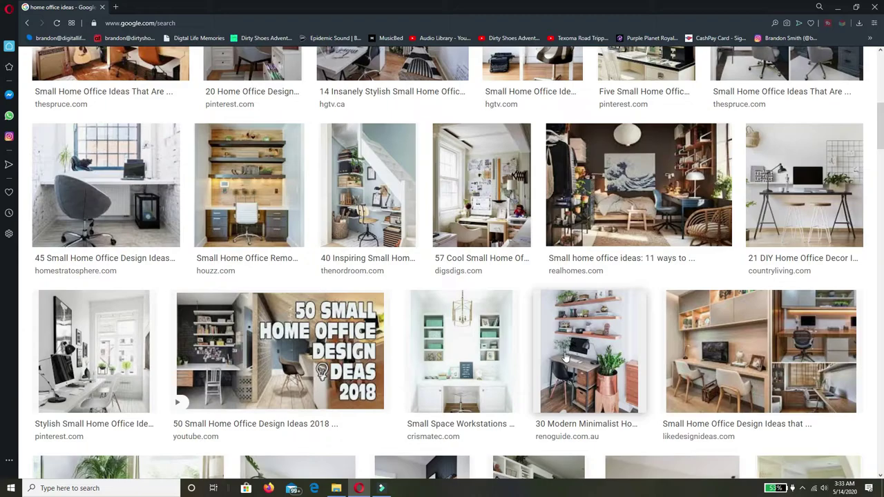
scroll(565, 358, "down", 2)
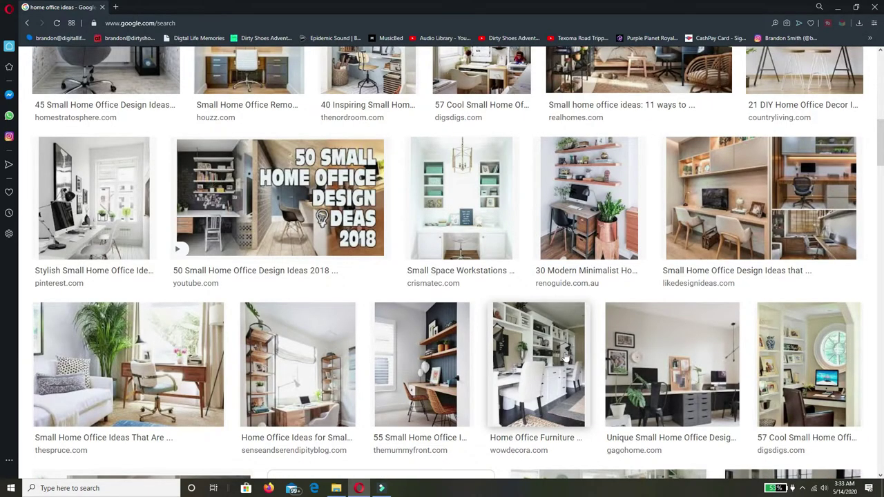
scroll(565, 357, "down", 2)
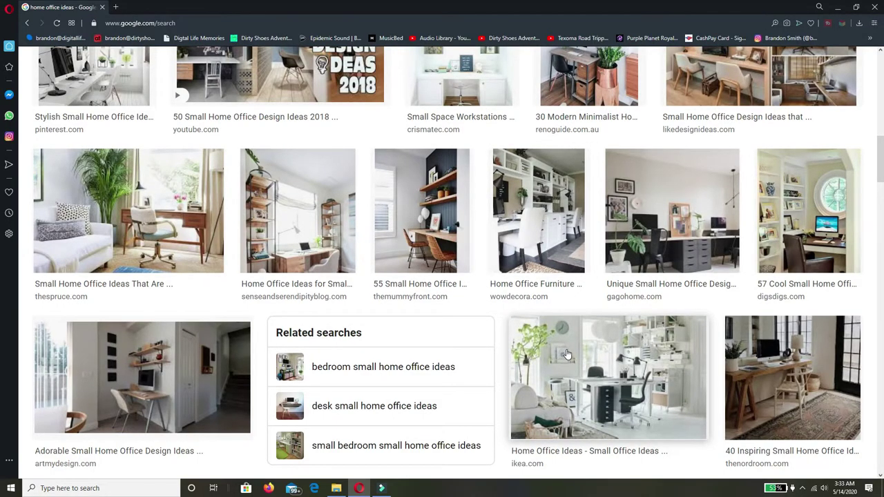
scroll(566, 354, "down", 2)
scroll(564, 353, "down", 2)
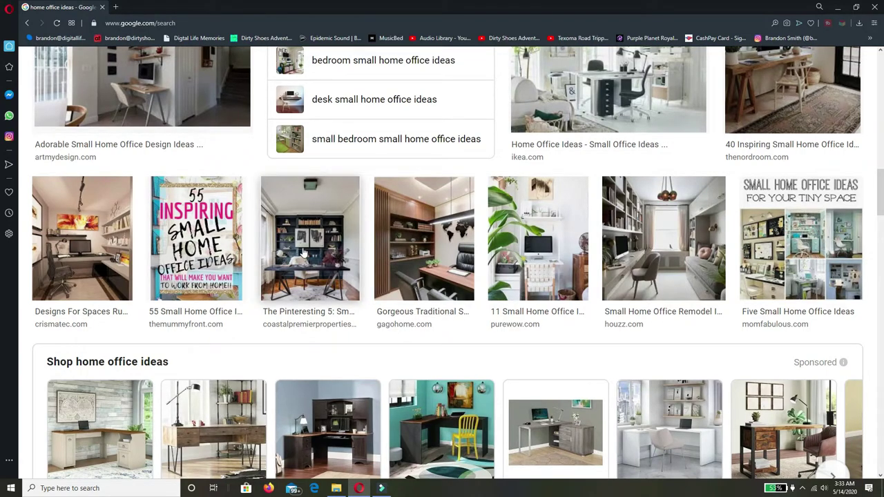
left_click(312, 276)
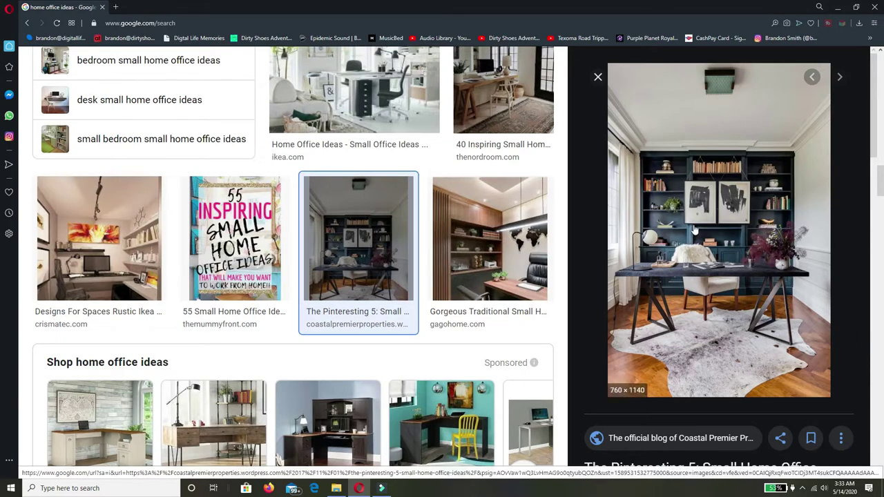
mouse_move(718, 228)
left_click(598, 78)
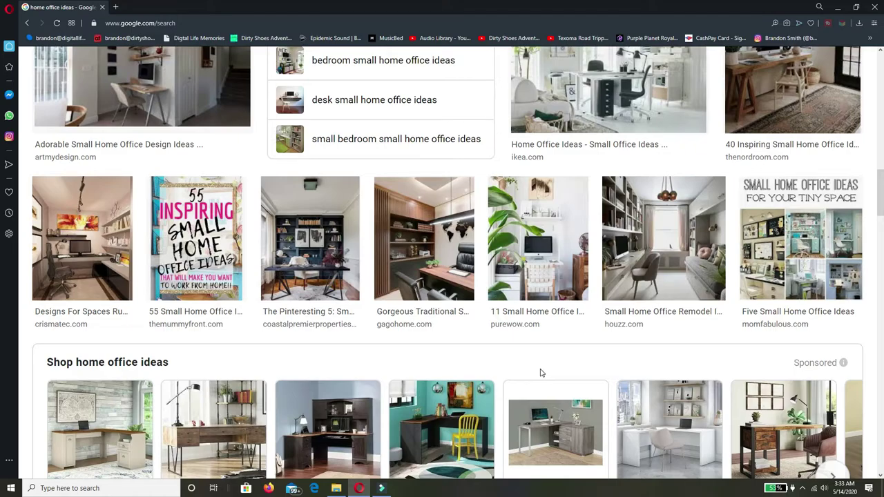
scroll(566, 366, "down", 3)
scroll(567, 363, "down", 4)
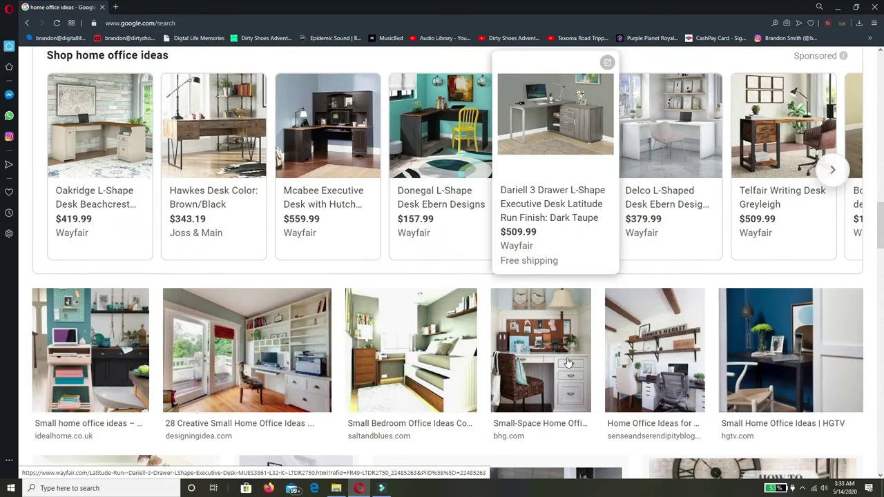
scroll(598, 341, "down", 3)
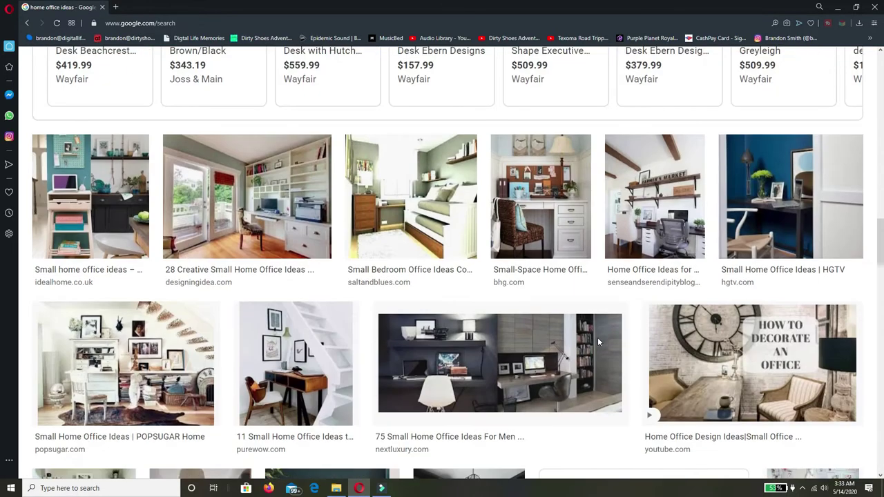
scroll(598, 341, "down", 3)
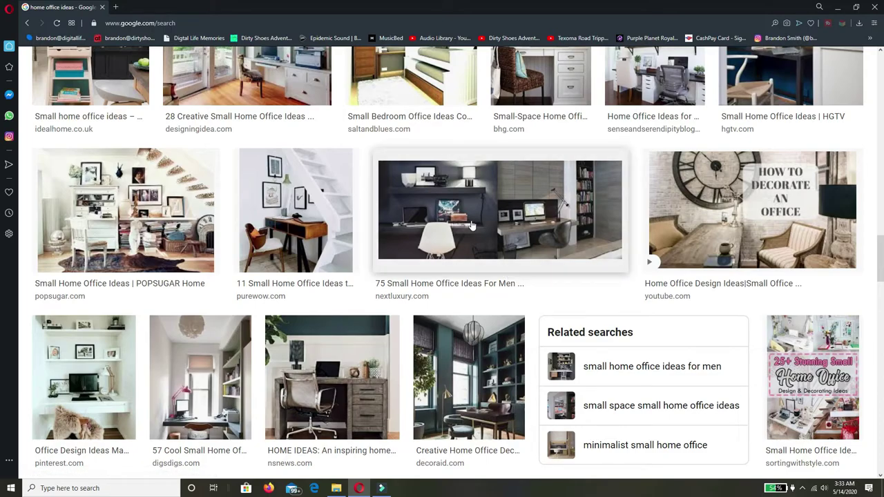
scroll(472, 225, "down", 3)
scroll(471, 225, "down", 3)
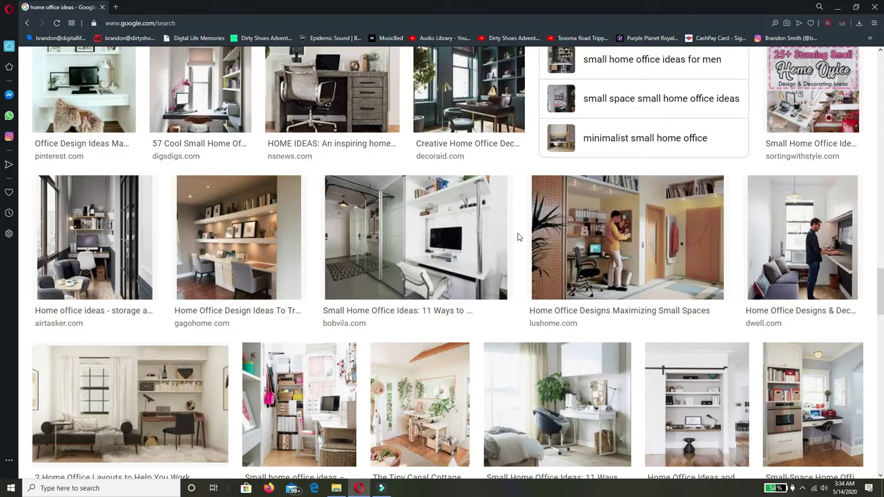
scroll(517, 237, "down", 2)
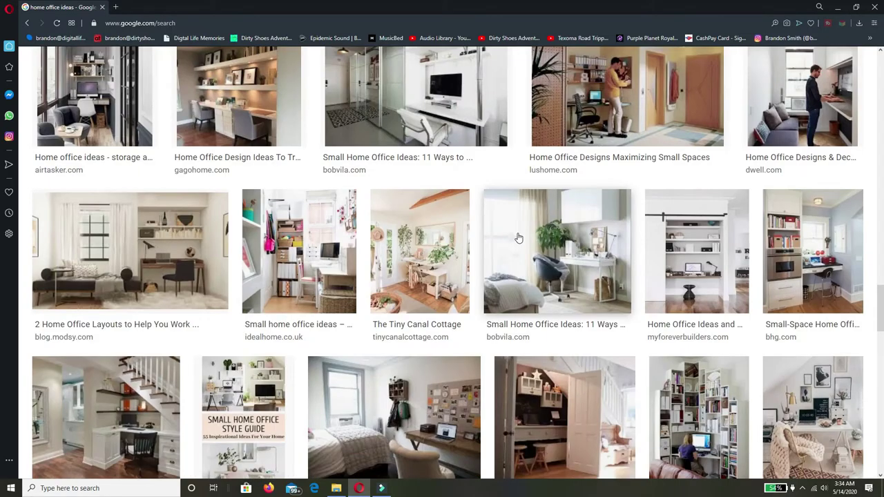
scroll(519, 239, "down", 2)
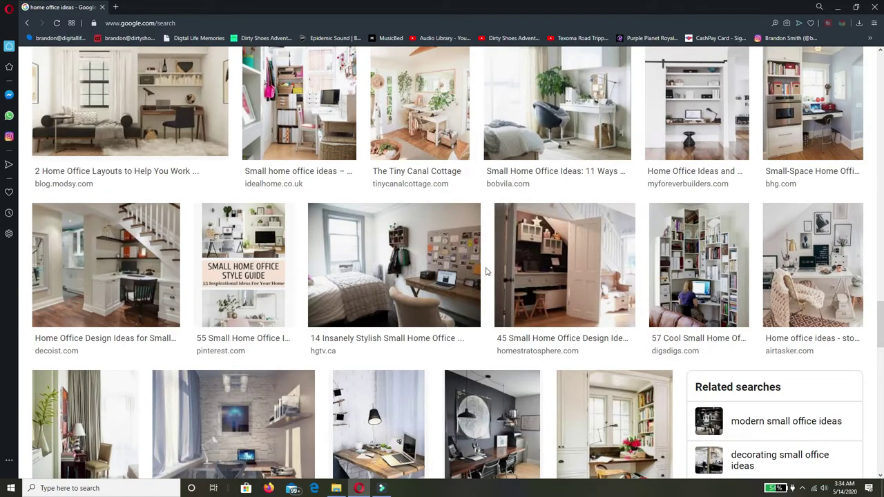
scroll(485, 272, "down", 2)
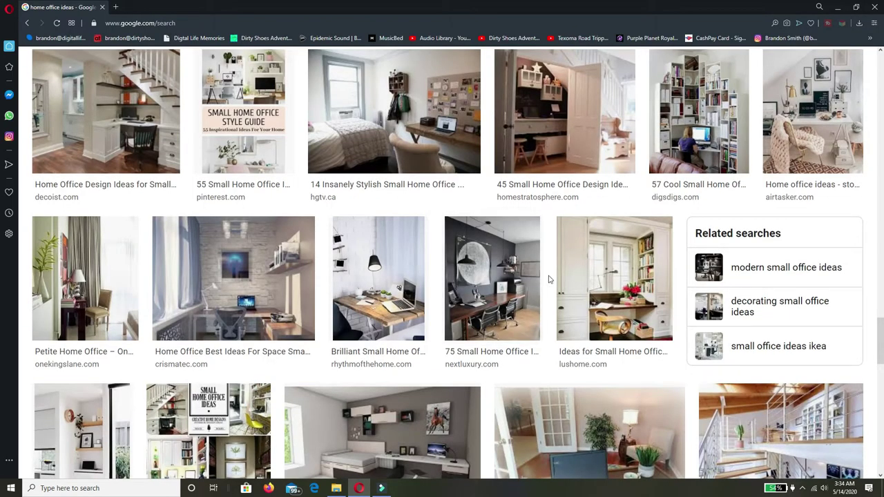
scroll(548, 279, "down", 2)
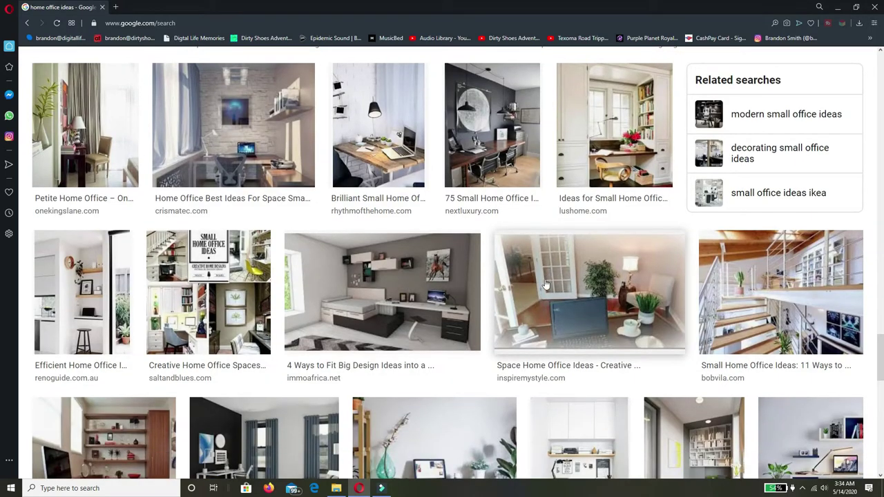